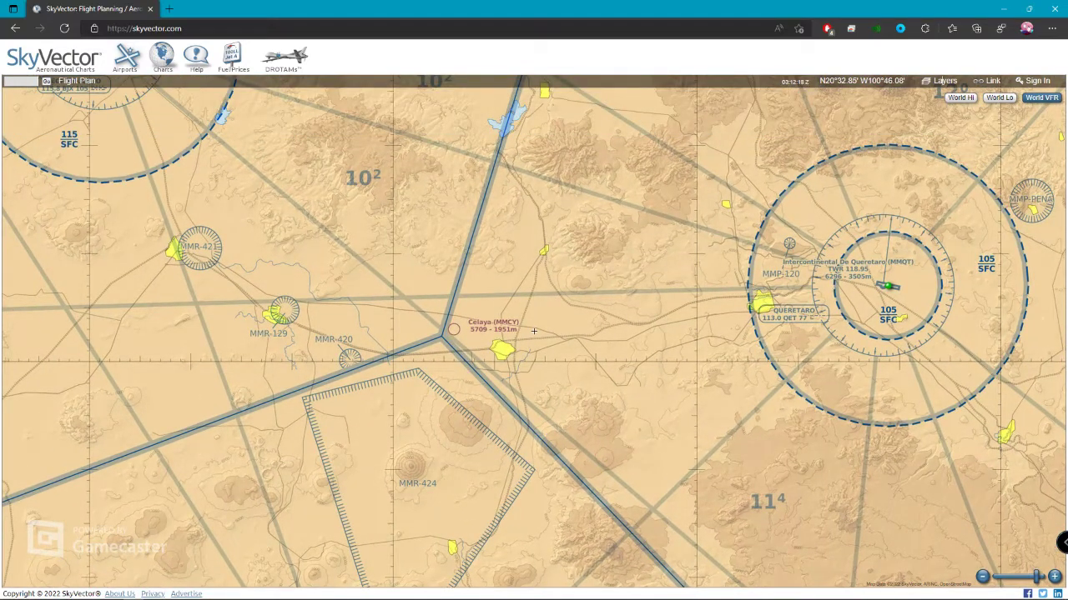
- Open a flight plan on the chart and sign in with the saved account credentials to access aircraft performance profiles
{"action": "scroll", "coordinate": [501, 239], "scroll_direction": "down", "scroll_amount": 1}
{"action": "left_click_drag", "start_coordinate": [500, 238], "coordinate": [487, 115]}
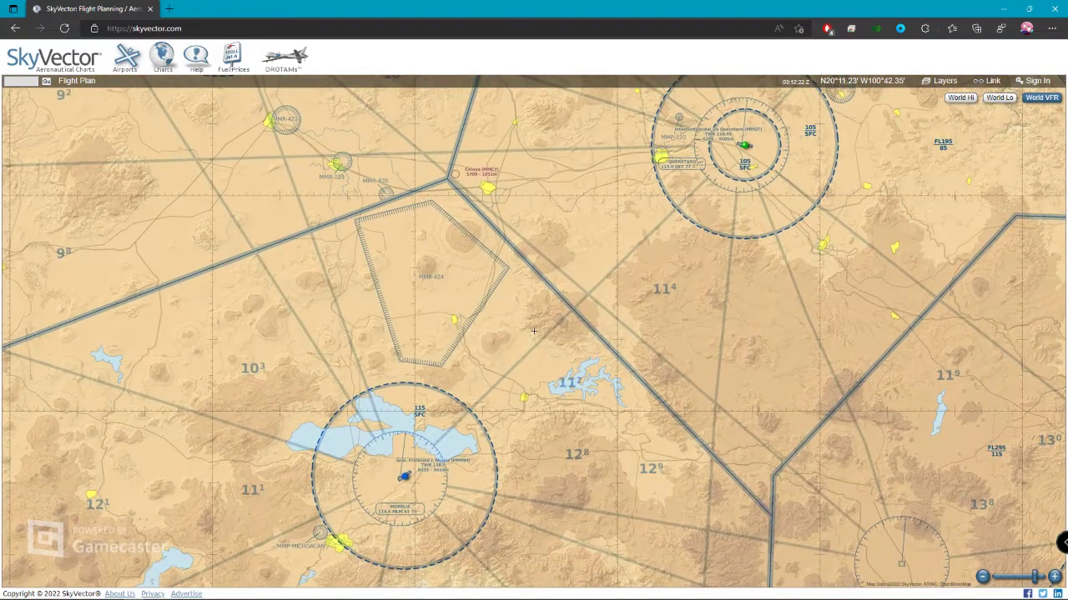
{"action": "key", "text": "Left"}
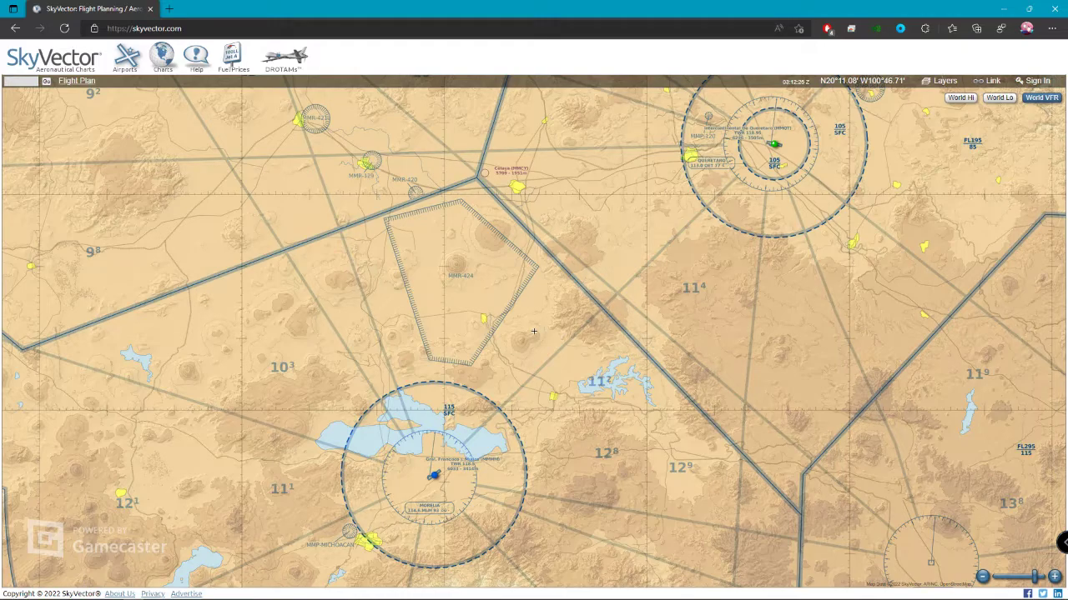
{"action": "left_click", "coordinate": [76, 81]}
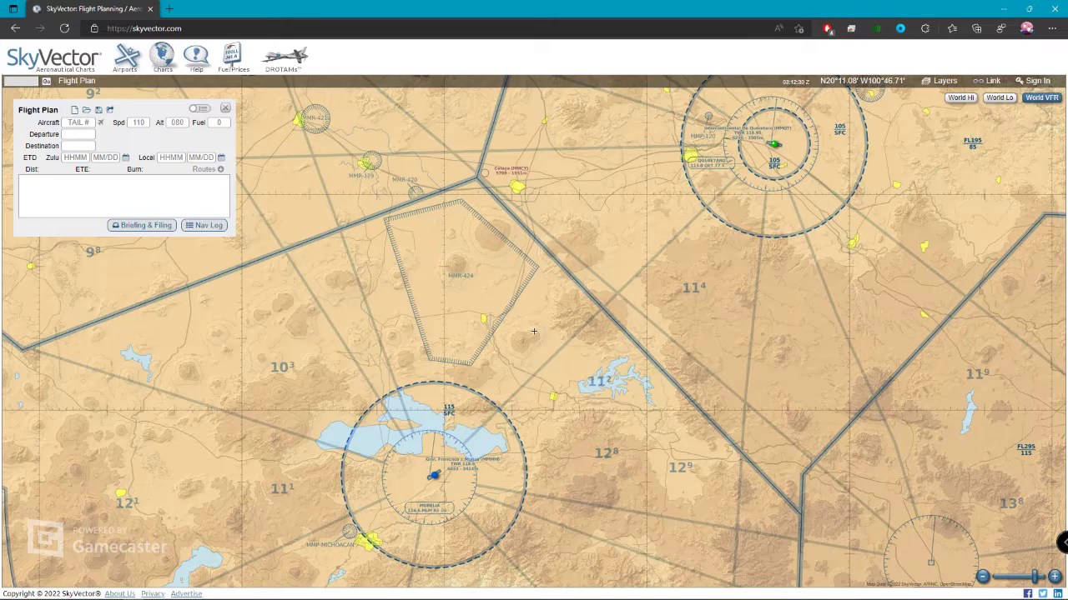
{"action": "left_click", "coordinate": [78, 123]}
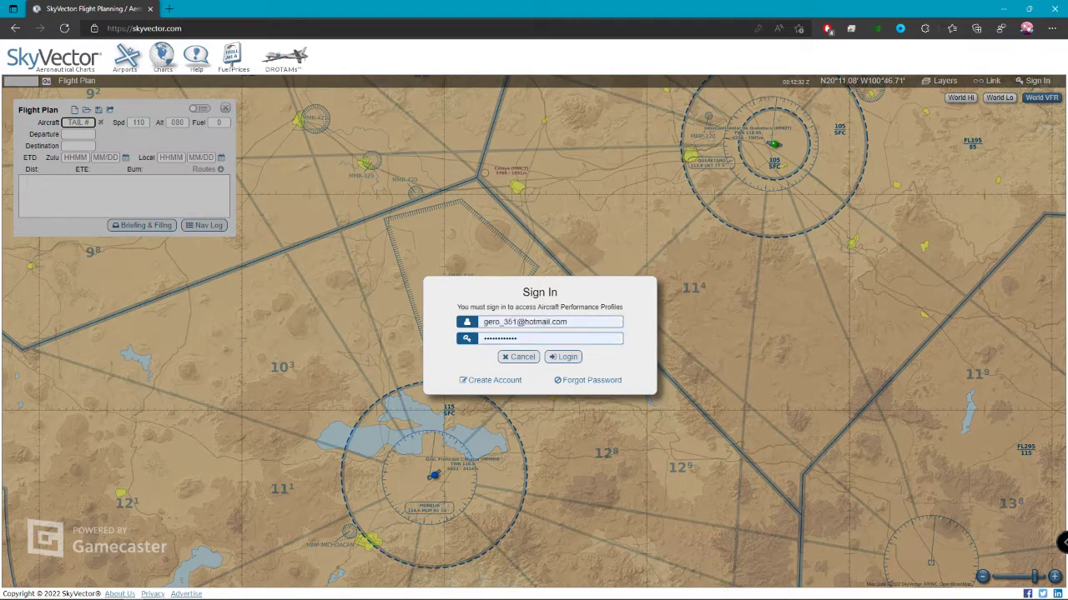
{"action": "left_click", "coordinate": [564, 357]}
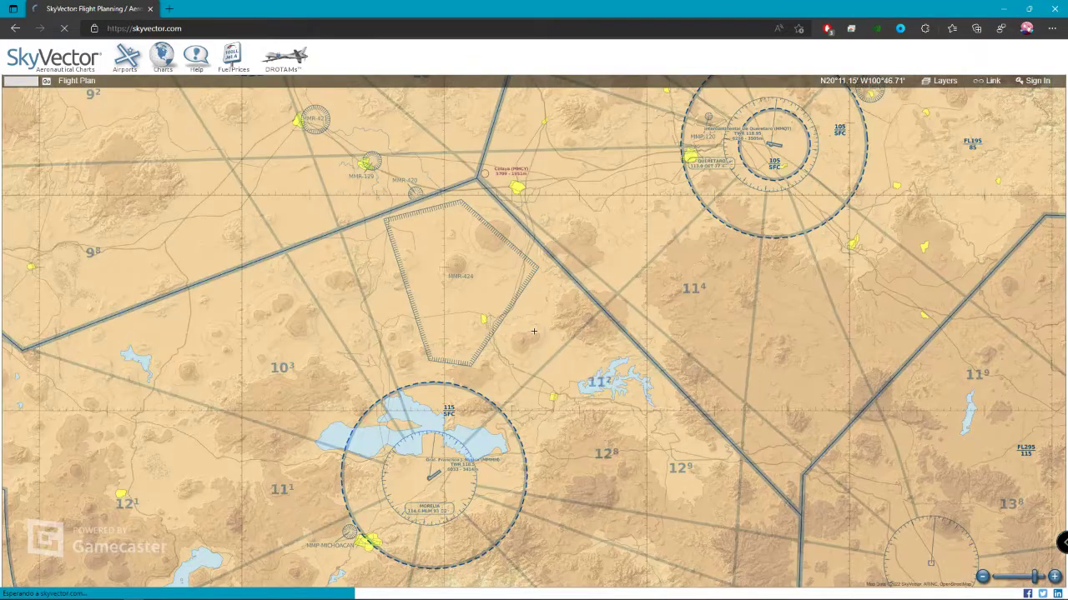
- Load aircraft XA-AAR into the flight plan and go over its speed and altitude values
{"action": "left_click", "coordinate": [74, 122]}
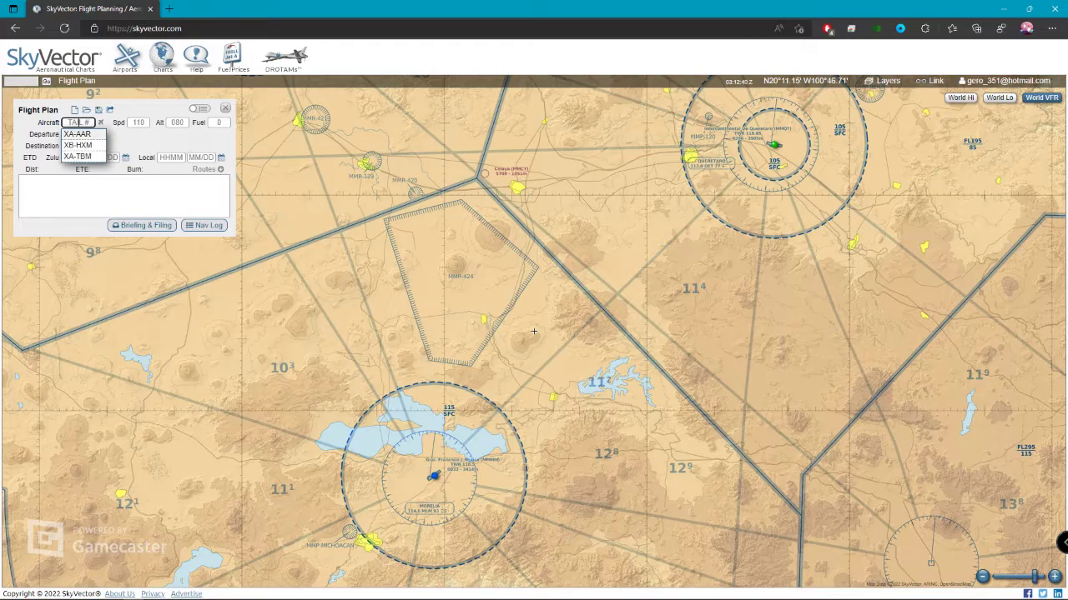
{"action": "left_click", "coordinate": [77, 134]}
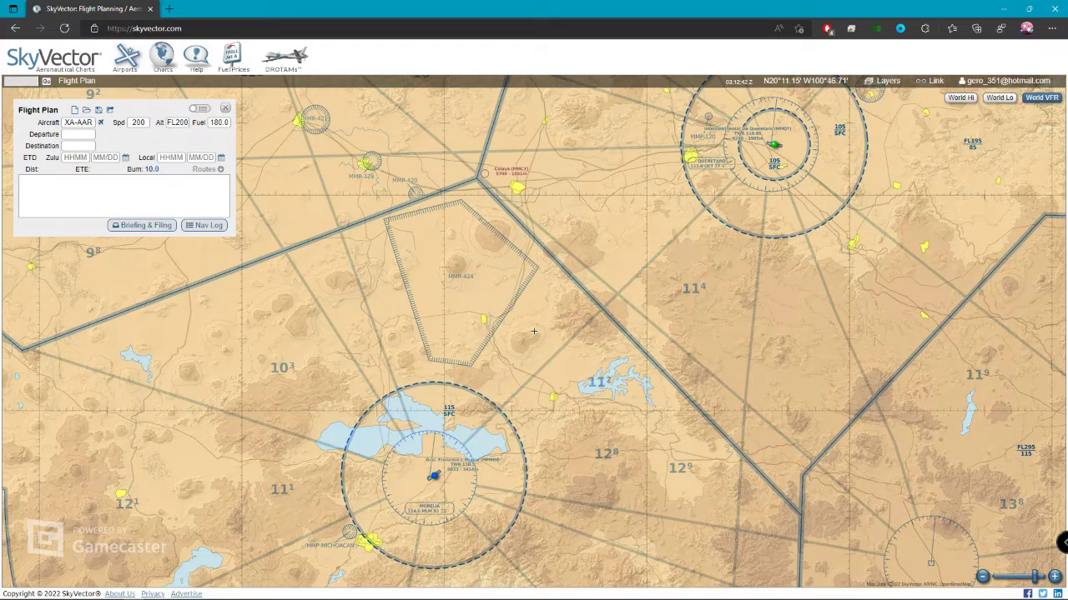
{"action": "double_click", "coordinate": [139, 122]}
{"action": "key", "text": "Return"}
{"action": "double_click", "coordinate": [139, 122]}
{"action": "key", "text": "Return"}
{"action": "double_click", "coordinate": [178, 122]}
{"action": "key", "text": "Return"}
- Examine XA-AAR's performance profile, going through its cruise, climb, descent and fuel values, and close it by saving
{"action": "left_click", "coordinate": [75, 123]}
{"action": "left_click", "coordinate": [101, 123]}
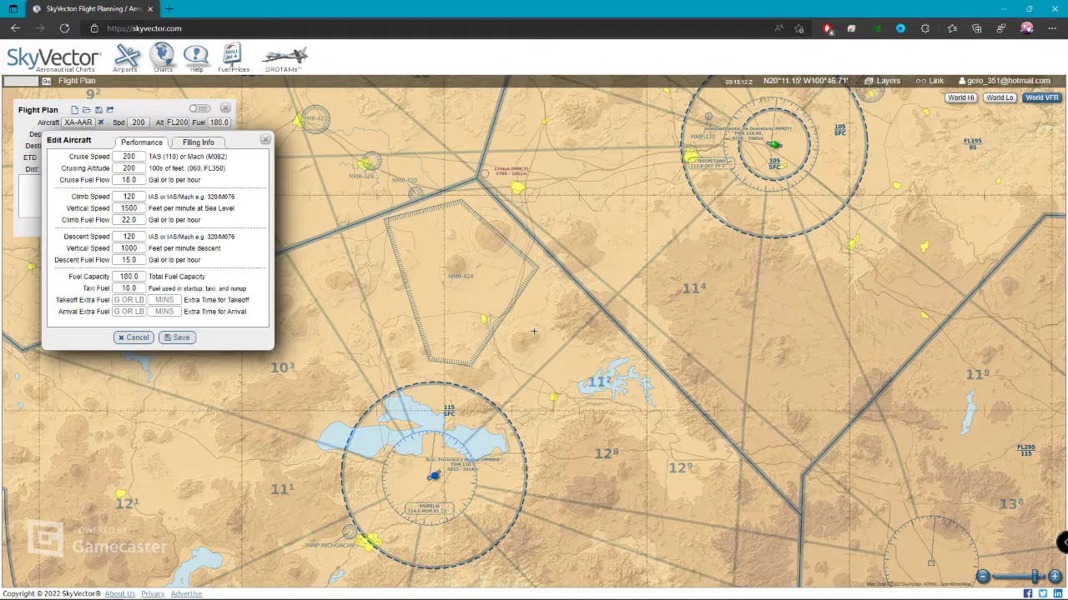
{"action": "key", "text": "Tab"}
{"action": "type", "text": "020"}
{"action": "key", "text": "Tab"}
{"action": "key", "text": "Tab"}
{"action": "key", "text": "Tab"}
{"action": "key", "text": "Tab"}
{"action": "key", "text": "Tab"}
{"action": "key", "text": "Tab"}
{"action": "key", "text": "Tab"}
{"action": "key", "text": "Tab"}
{"action": "key", "text": "Tab"}
{"action": "type", "text": "0.01"}
{"action": "key", "text": "ctrl+z"}
{"action": "type", "text": "1"}
{"action": "key", "text": "Tab"}
{"action": "key", "text": "Tab"}
{"action": "key", "text": "Tab"}
{"action": "key", "text": "shift+Tab"}
{"action": "key", "text": "Tab"}
{"action": "key", "text": "Tab"}
{"action": "key", "text": "Tab"}
{"action": "left_click", "coordinate": [177, 338]}
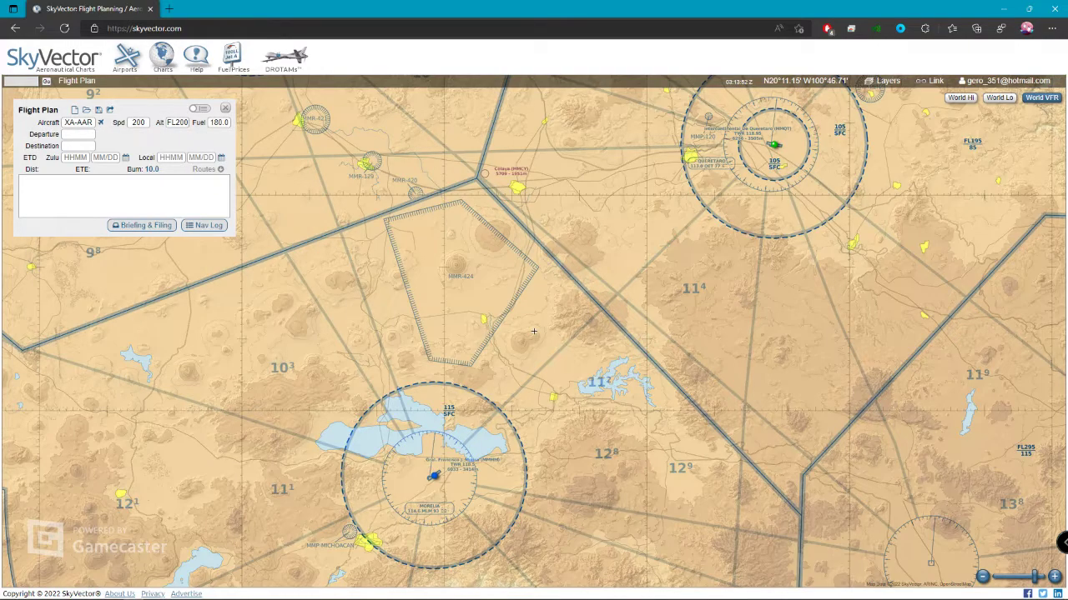
{"action": "left_click", "coordinate": [100, 122]}
{"action": "left_click", "coordinate": [81, 122]}
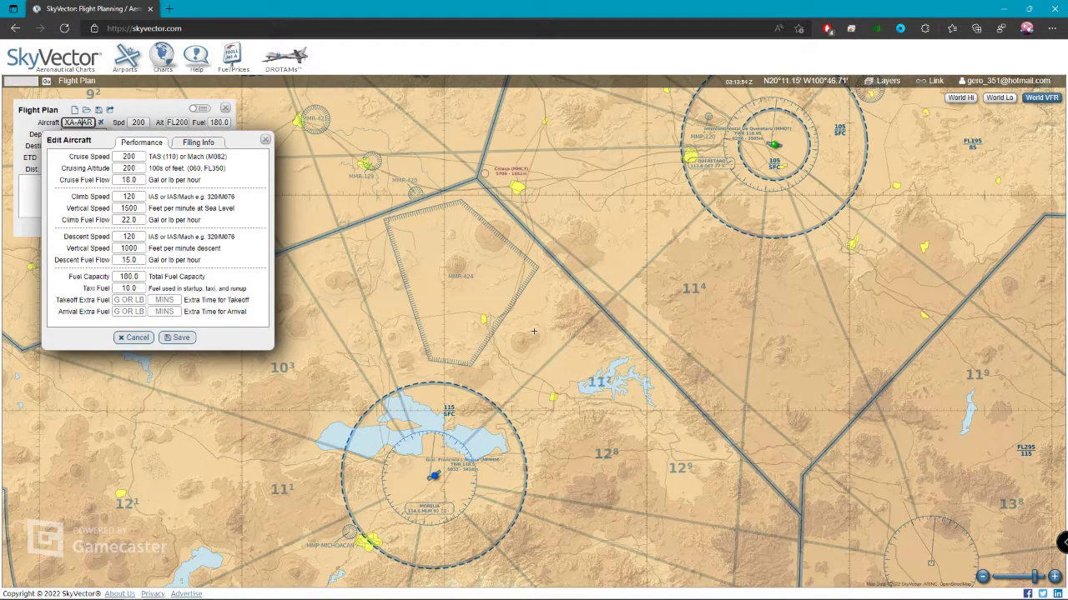
{"action": "key", "text": "Escape"}
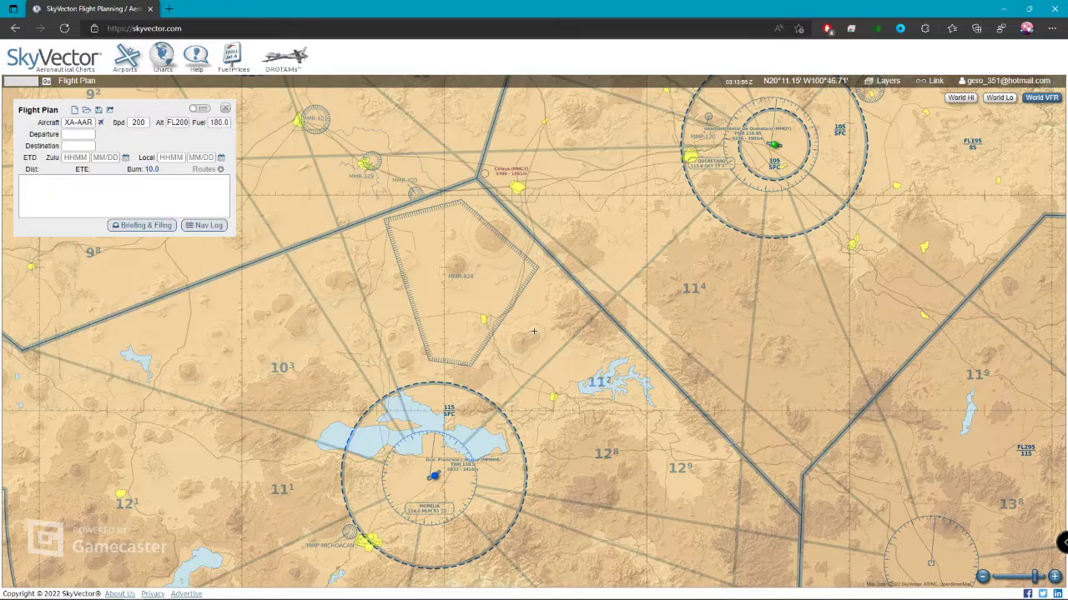
- Load aircraft XB-HXM and, in its performance profile, set cruise speed 100, cruising altitude 130 and cruise fuel flow 8
{"action": "left_click", "coordinate": [80, 122]}
{"action": "left_click", "coordinate": [82, 145]}
{"action": "left_click", "coordinate": [101, 123]}
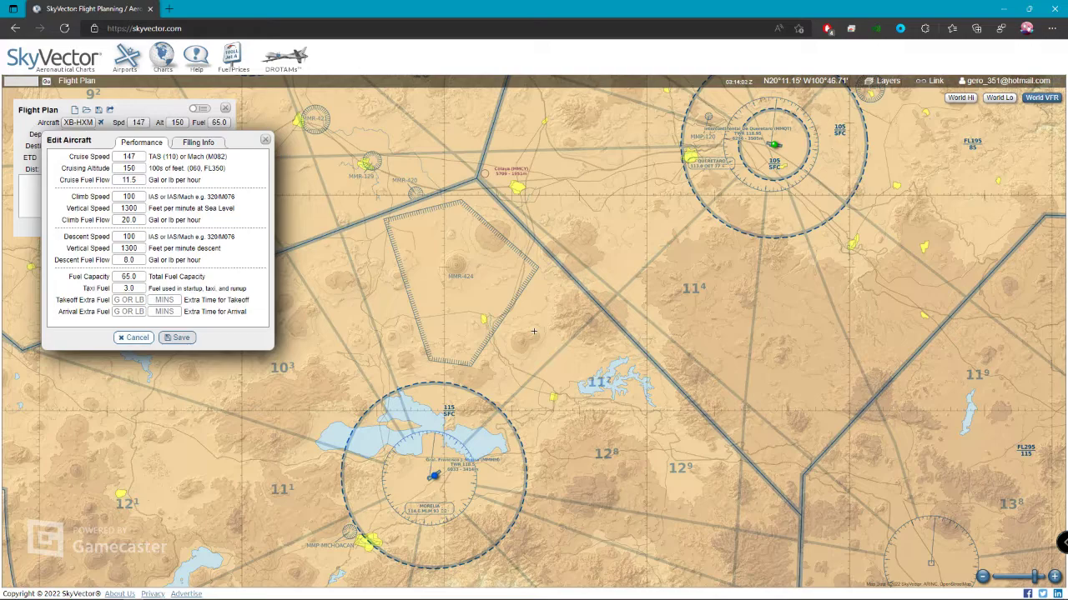
{"action": "key", "text": "Tab"}
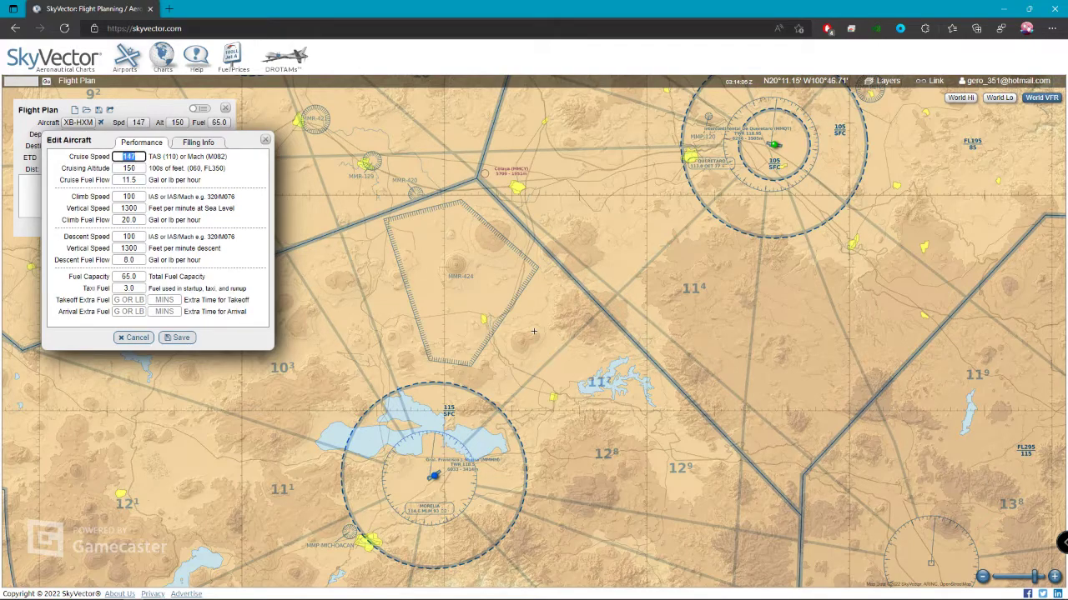
{"action": "type", "text": "1"}
{"action": "key", "text": "BackSpace"}
{"action": "type", "text": "100"}
{"action": "key", "text": "Tab"}
{"action": "type", "text": "130"}
{"action": "key", "text": "Tab"}
{"action": "type", "text": "8"}
{"action": "key", "text": "Tab"}
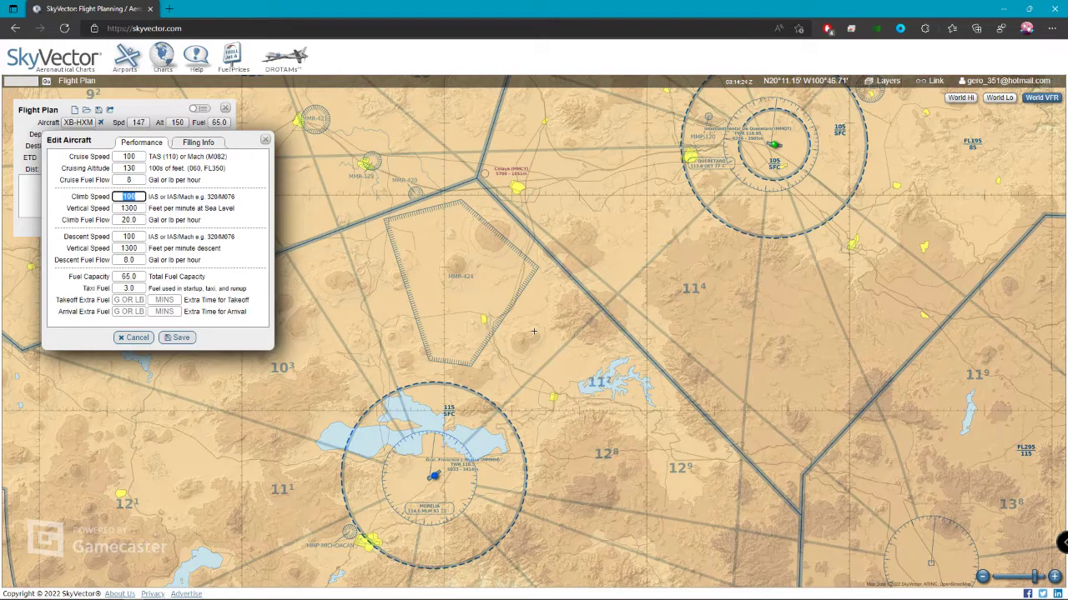
- Set XB-HXM's climb speed to 80, its climb vertical speed to 700 feet per minute and its climb fuel flow to 11
{"action": "type", "text": "80"}
{"action": "key", "text": "Tab"}
{"action": "type", "text": "700"}
{"action": "key", "text": "Tab"}
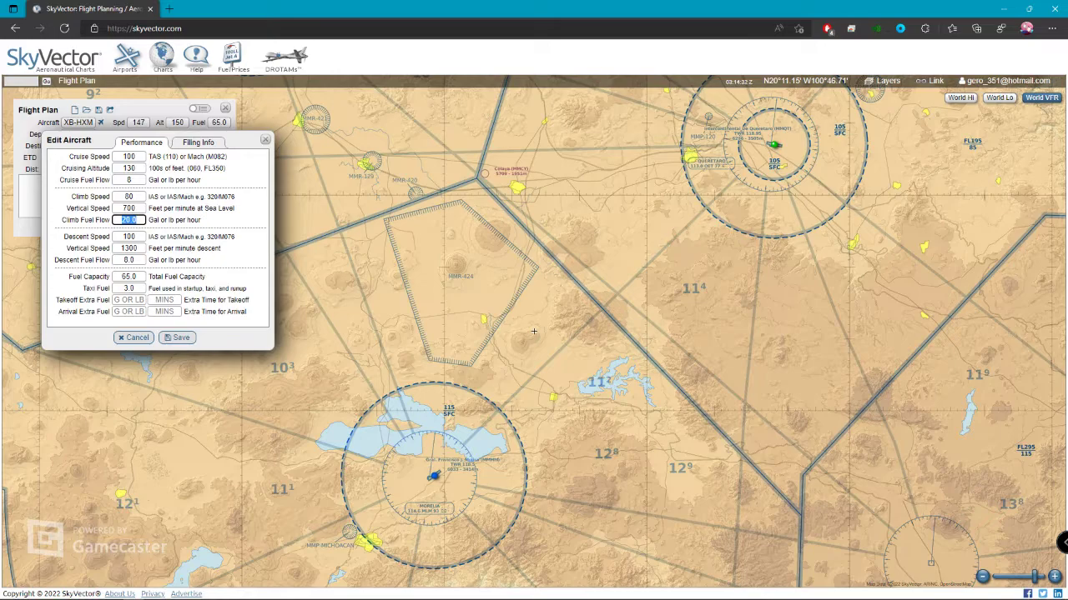
{"action": "type", "text": "11"}
{"action": "key", "text": "Tab"}
- Set XB-HXM's descent vertical speed to 700 feet per minute and descent fuel flow to 8, and save the profile
{"action": "key", "text": "Tab"}
{"action": "type", "text": "700"}
{"action": "key", "text": "Tab"}
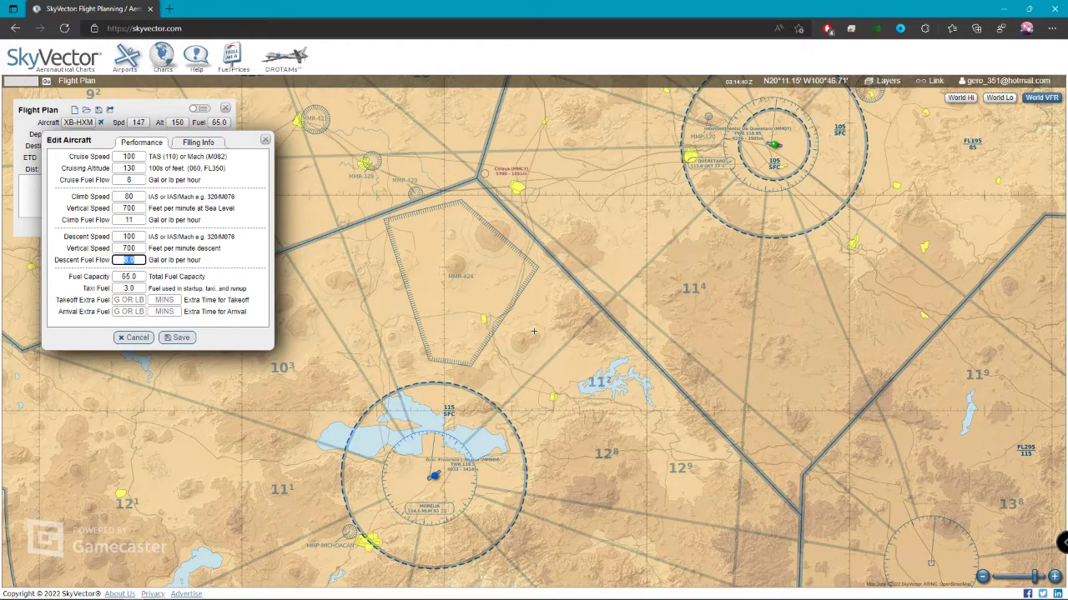
{"action": "type", "text": "8"}
{"action": "key", "text": "Tab"}
{"action": "key", "text": "Tab"}
{"action": "key", "text": "Tab"}
{"action": "left_click", "coordinate": [178, 338]}
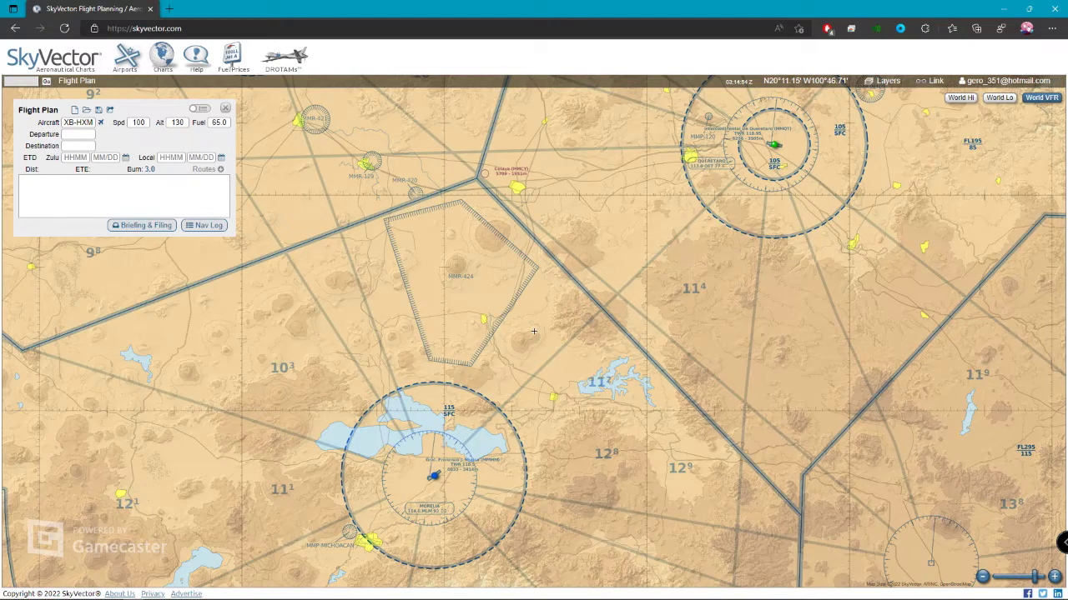
- Set the flight plan's departure airport to MMCY
{"action": "left_click", "coordinate": [79, 134]}
{"action": "left_click", "coordinate": [124, 208]}
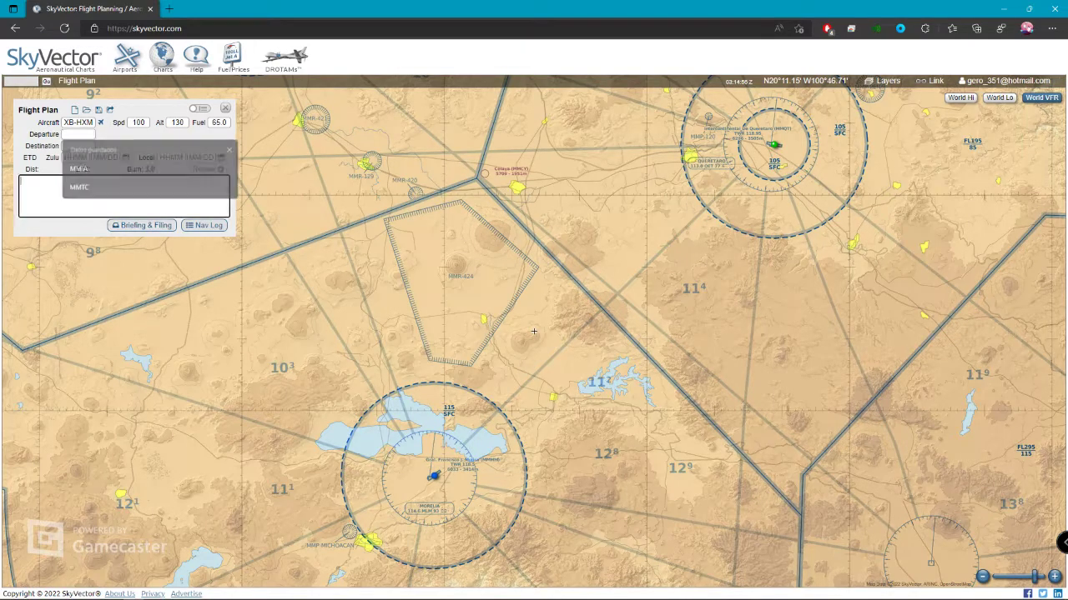
{"action": "left_click", "coordinate": [78, 134]}
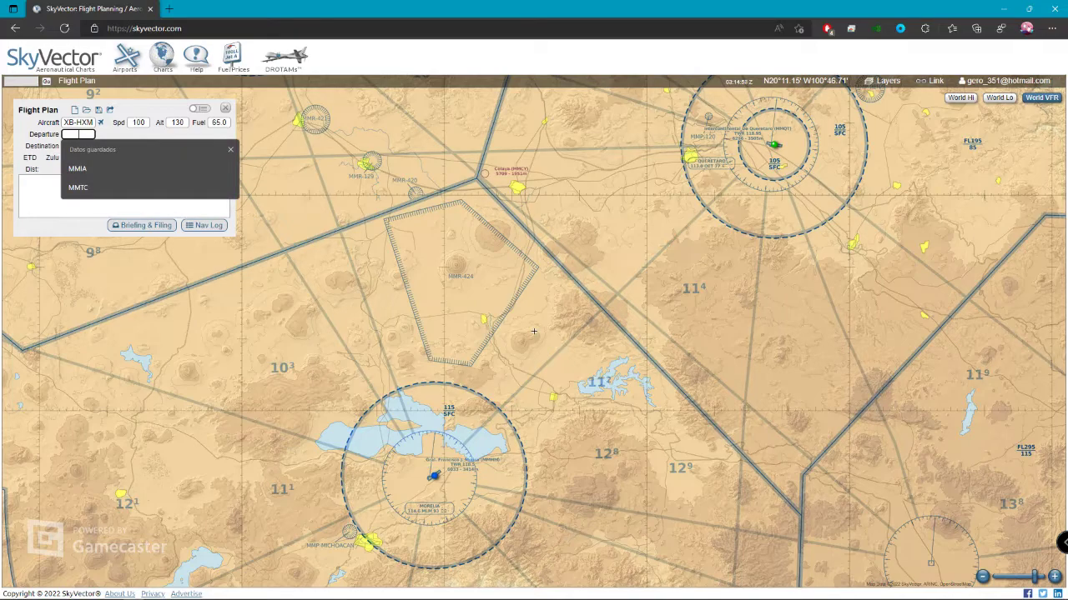
{"action": "type", "text": "MMCY"}
{"action": "key", "text": "Tab"}
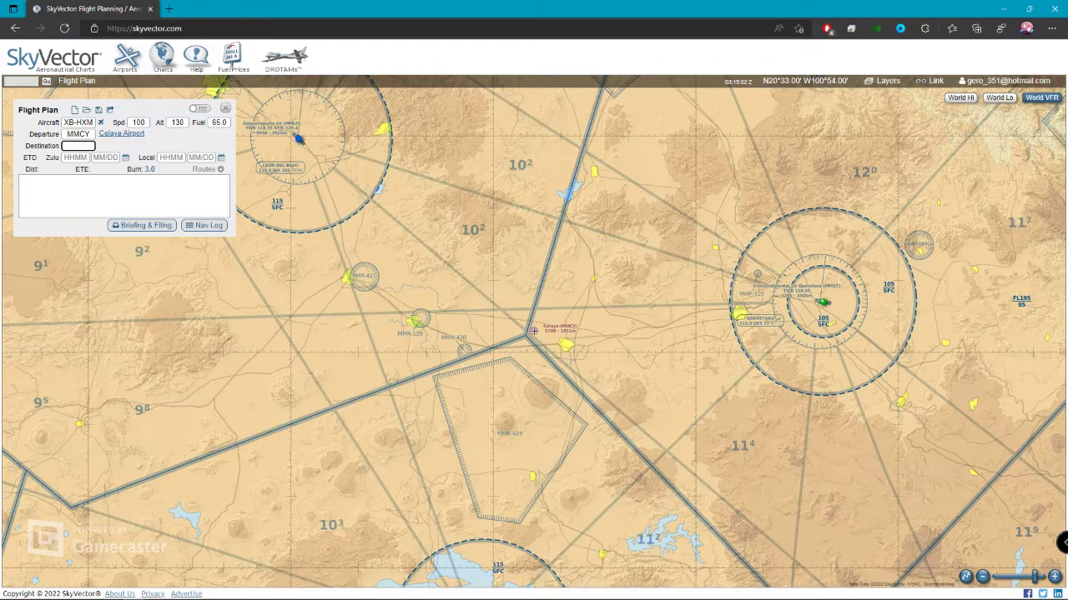
- Set the flight plan's destination to MMMM and its estimated departure time to 0400 Zulu
{"action": "type", "text": "MMMM"}
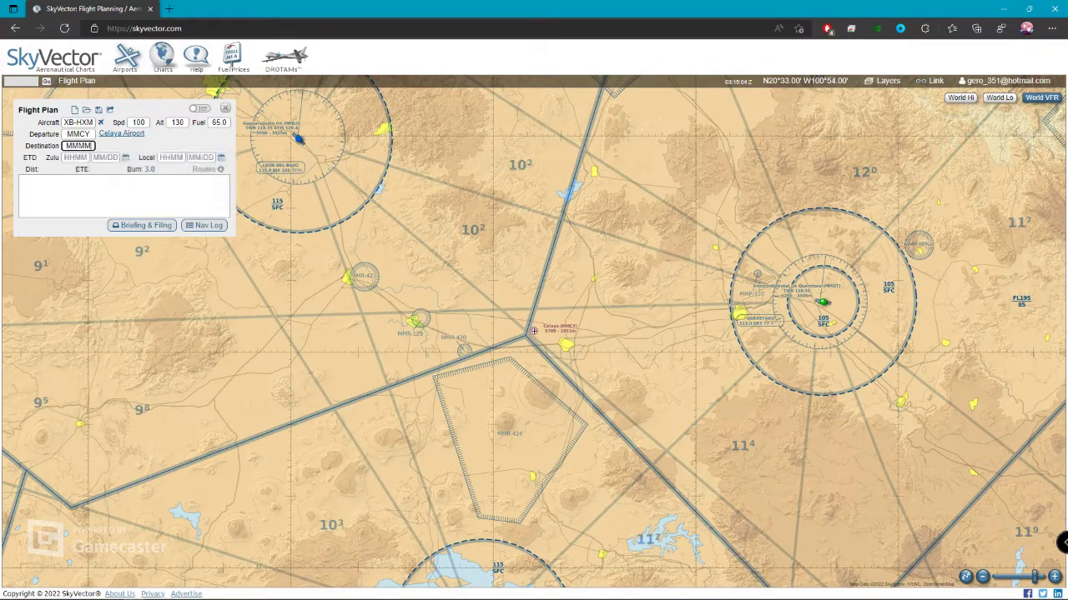
{"action": "key", "text": "Tab"}
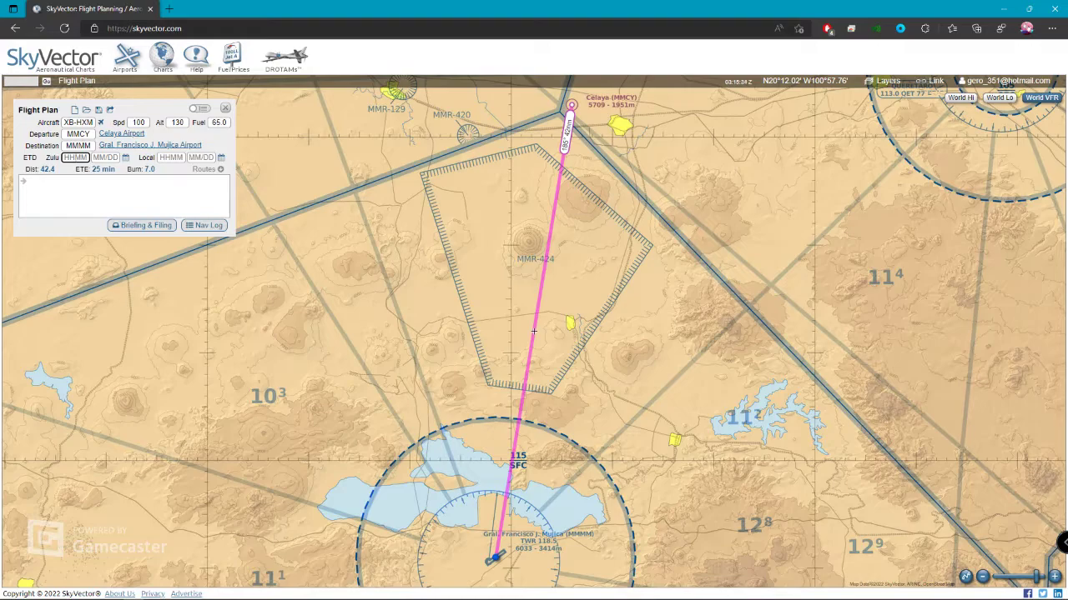
{"action": "type", "text": "0400"}
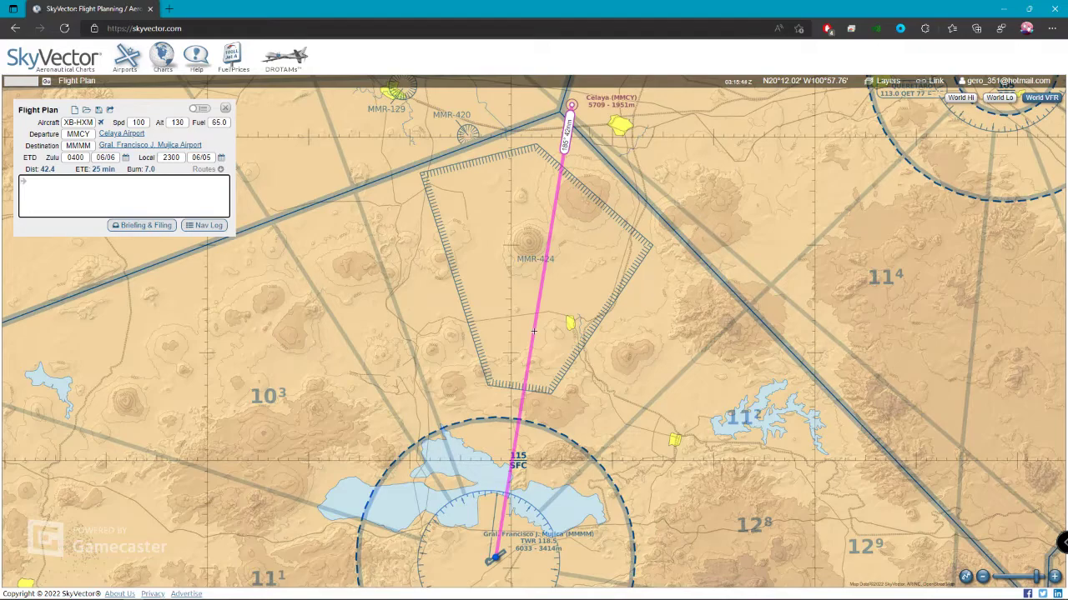
- Examine the direct MMCY to MMMM route on the World Hi and World Lo charts and return to World VFR
{"action": "left_click_drag", "start_coordinate": [534, 331], "coordinate": [411, 335]}
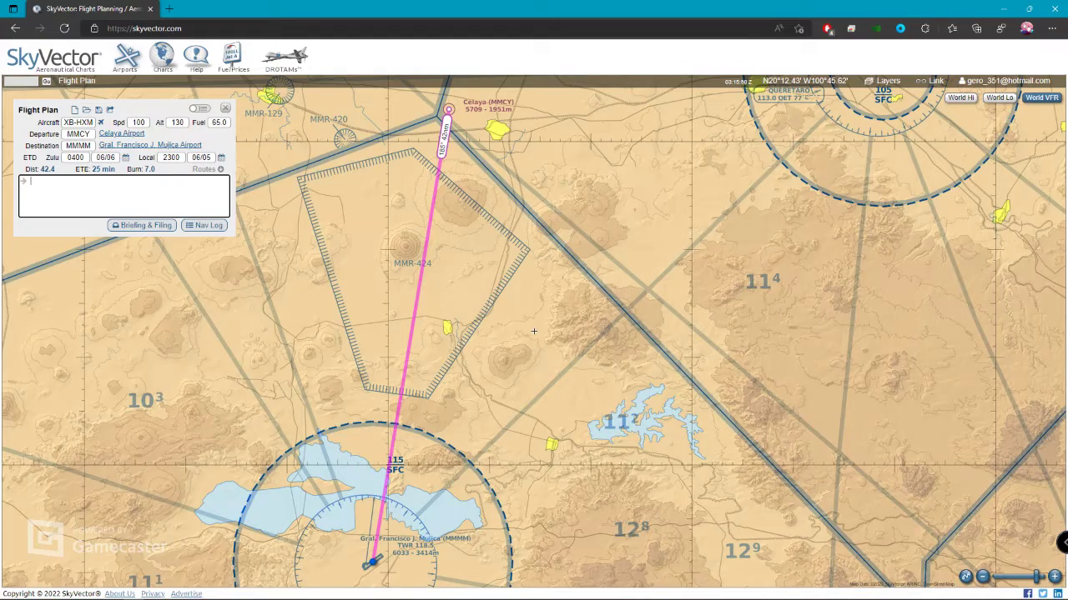
{"action": "left_click", "coordinate": [961, 97]}
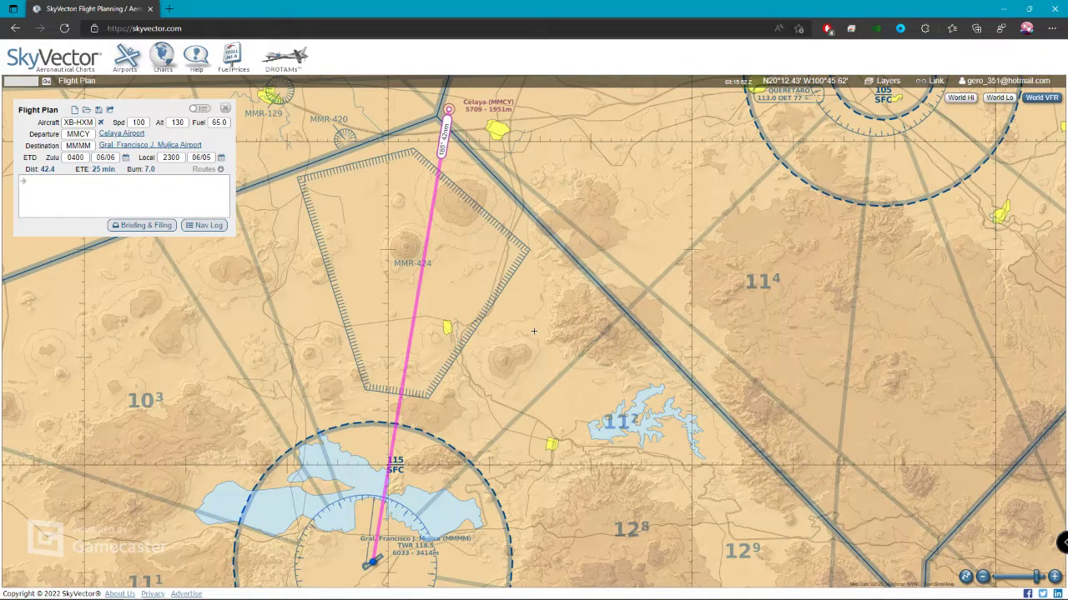
{"action": "scroll", "coordinate": [533, 331], "scroll_direction": "down", "scroll_amount": 1}
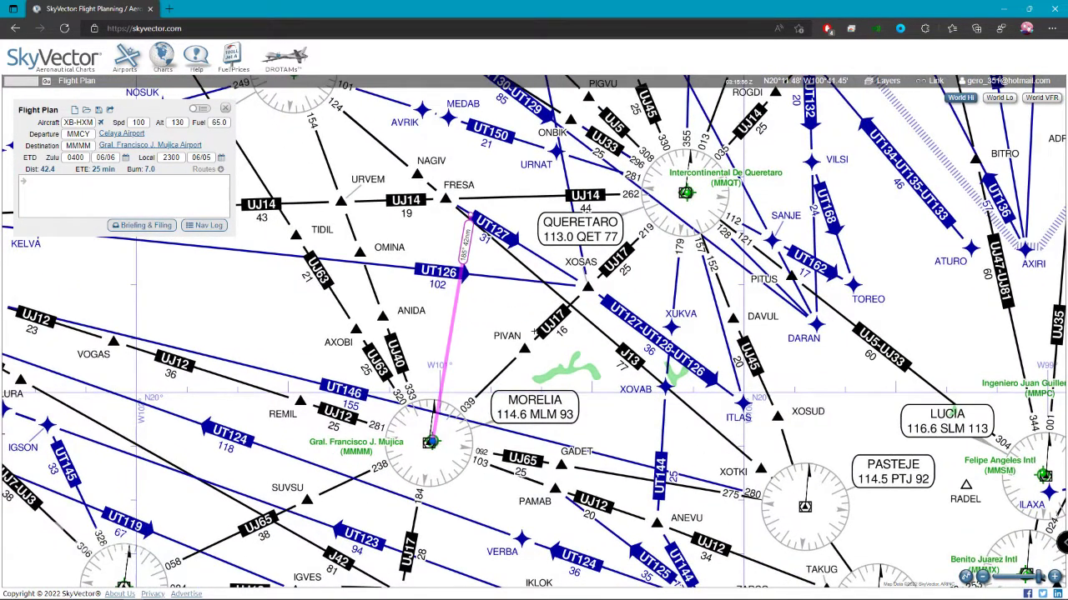
{"action": "left_click", "coordinate": [999, 98]}
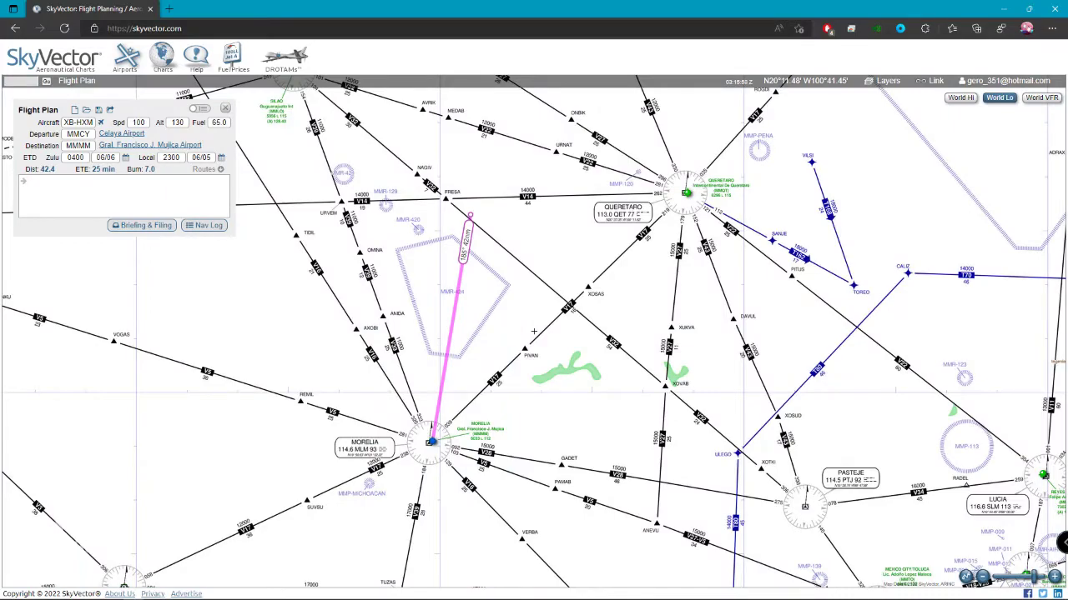
{"action": "left_click", "coordinate": [1041, 97]}
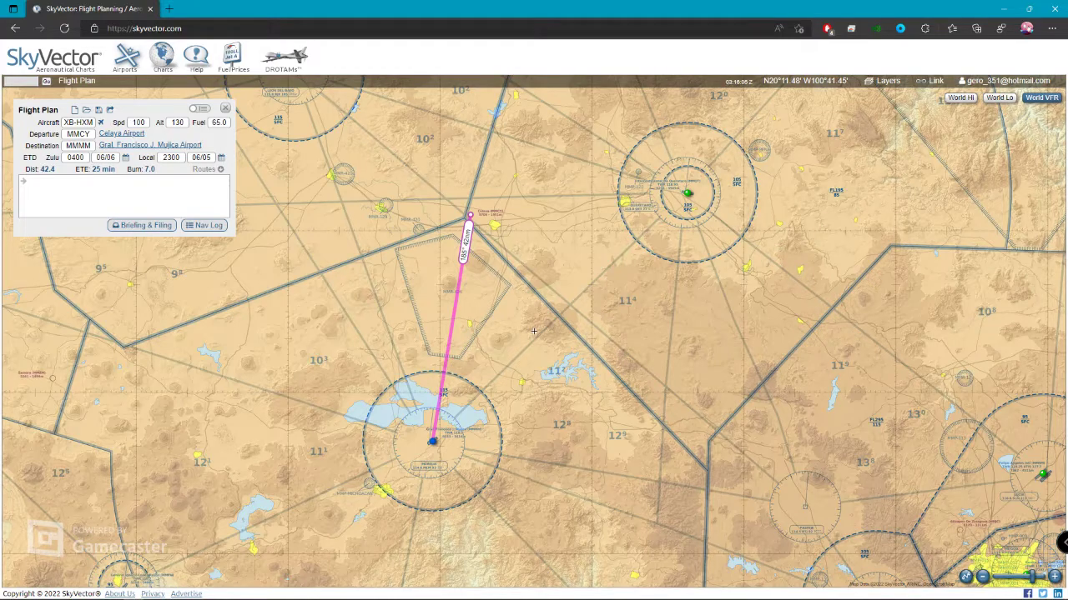
- Enter MMQT and MMMM as the flight plan's route so the flight goes by way of Querétaro
{"action": "left_click", "coordinate": [125, 195]}
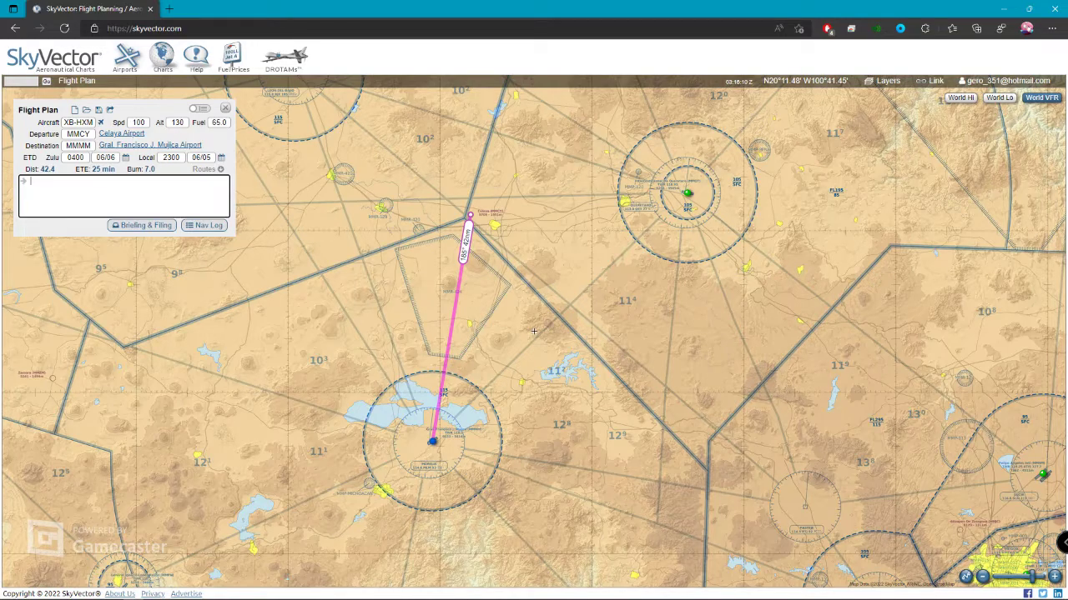
{"action": "type", "text": "mmqt mmmm"}
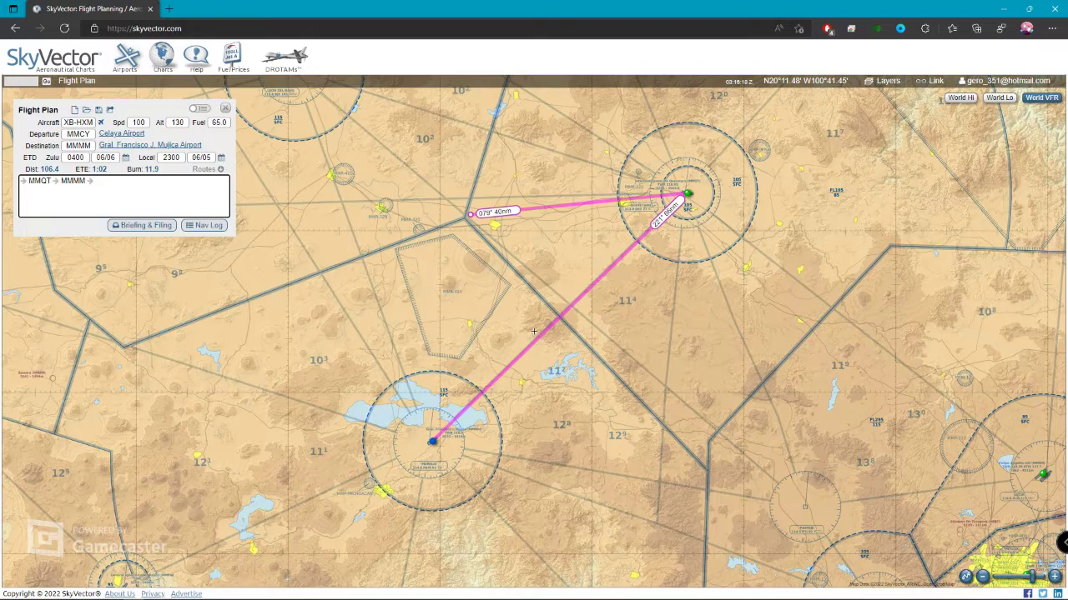